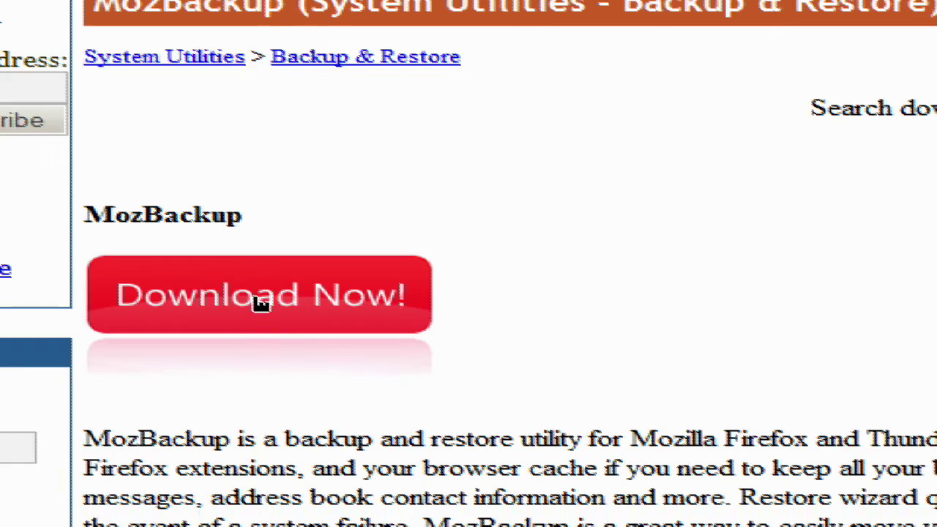
{"action": "left_click", "coordinate": [188, 353]}
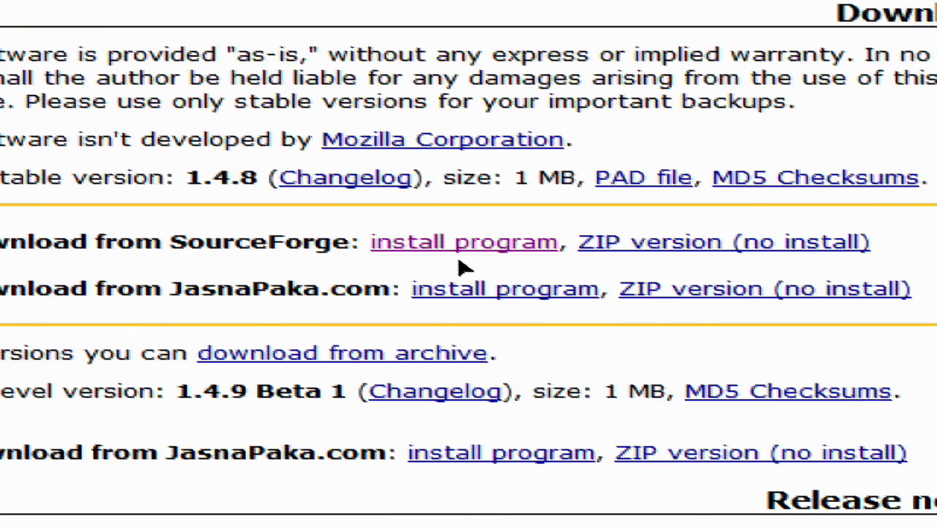
{"action": "left_click", "coordinate": [417, 246]}
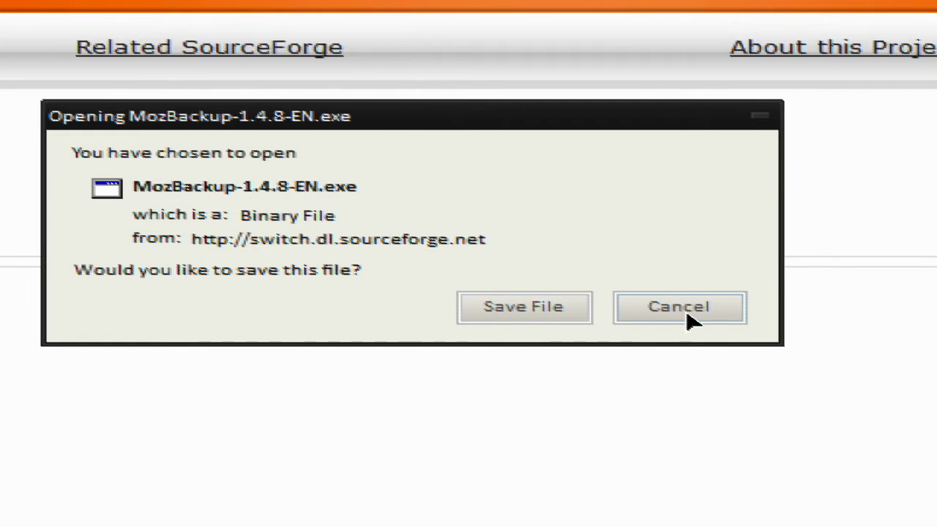
{"action": "left_click", "coordinate": [748, 370]}
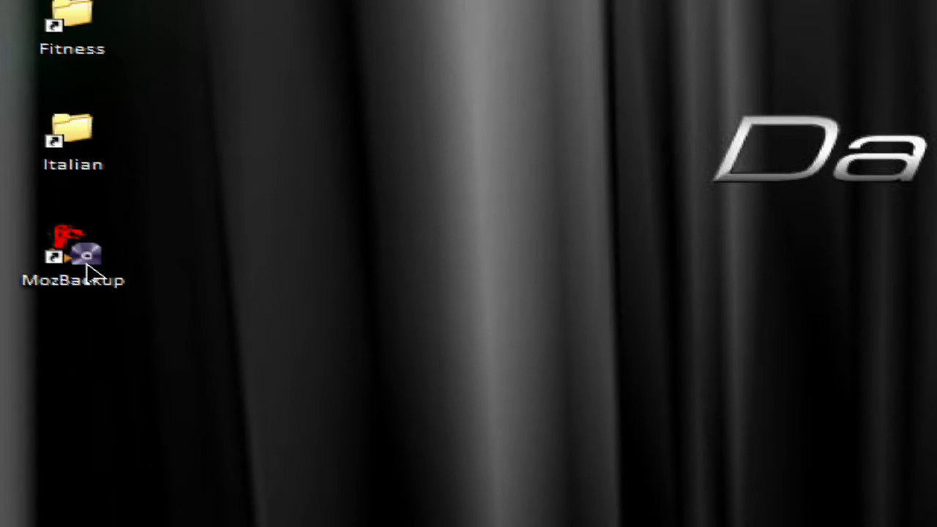
Start MozBackup from the desktop and choose to back up a Mozilla Thunderbird 2.0.0.19 (en-GB) profile
{"action": "double_click", "coordinate": [87, 272]}
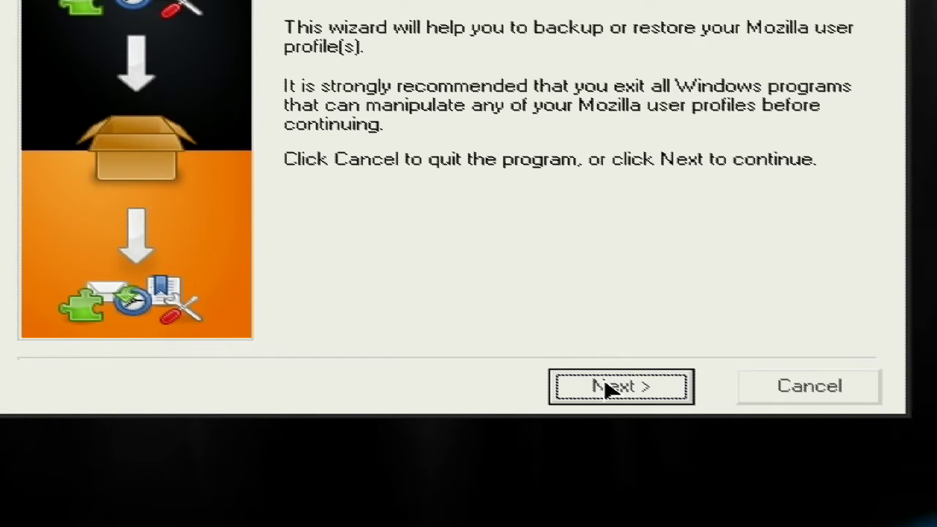
{"action": "left_click", "coordinate": [678, 443]}
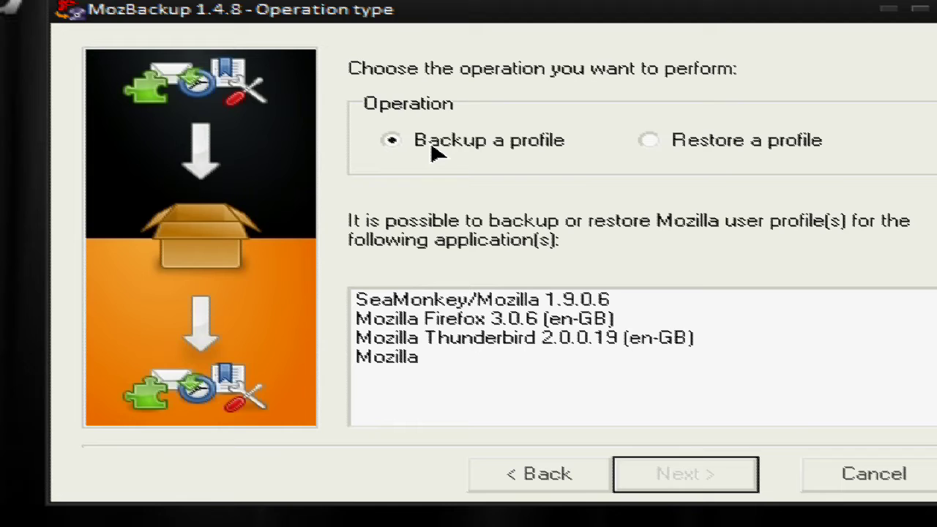
{"action": "left_click", "coordinate": [468, 350]}
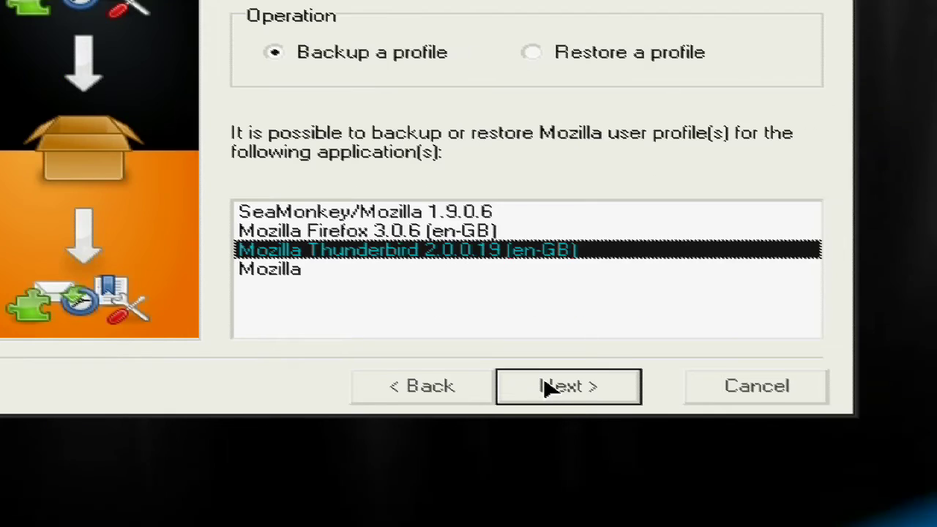
{"action": "left_click", "coordinate": [667, 476]}
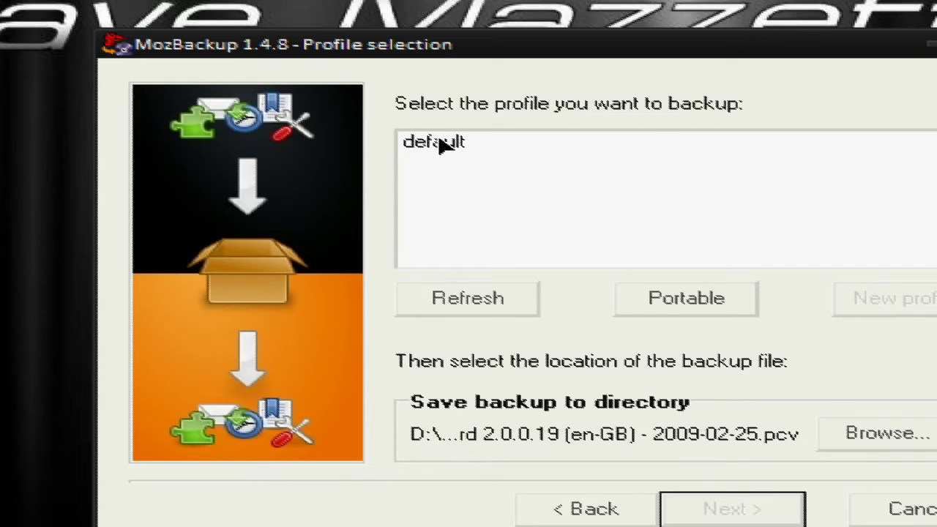
Select the default profile and set the backup file's location to the Mozilla Backups folder on Local Disk (D:)
{"action": "left_click", "coordinate": [416, 125]}
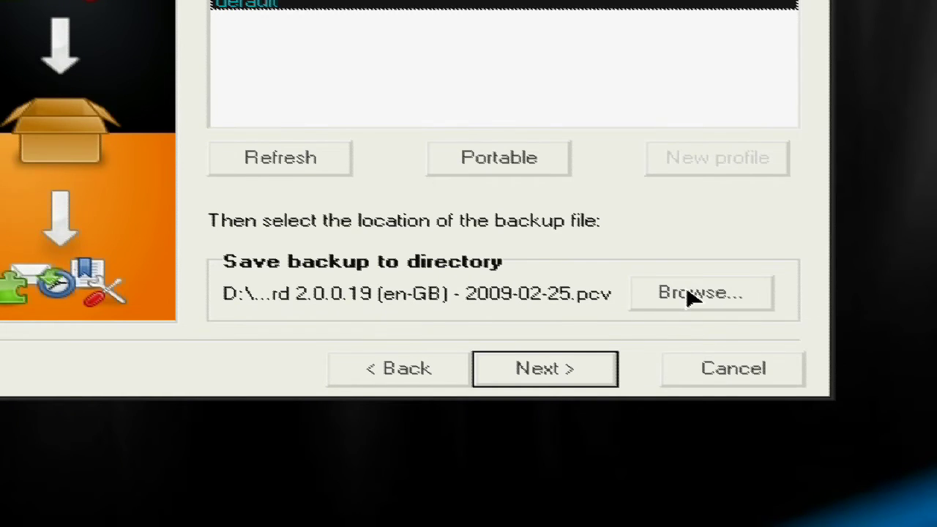
{"action": "left_click", "coordinate": [692, 295]}
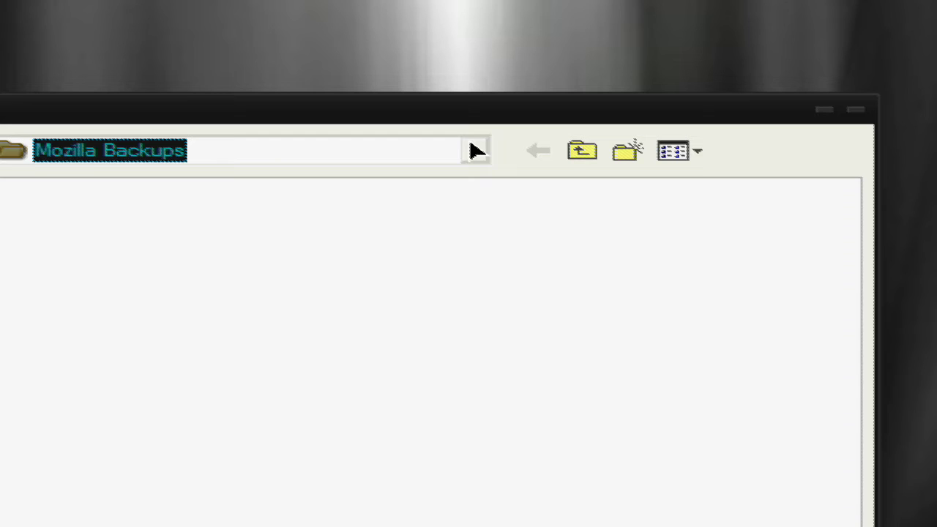
{"action": "left_click", "coordinate": [474, 150]}
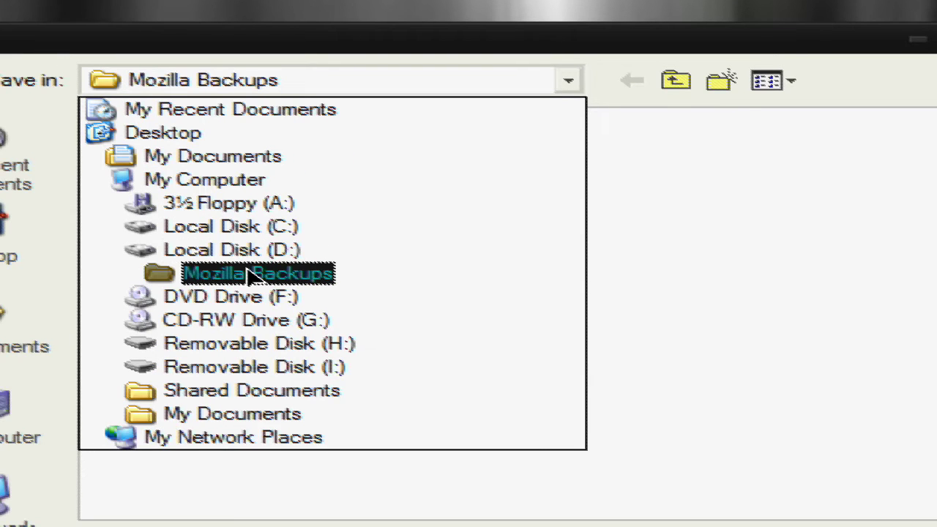
{"action": "left_click", "coordinate": [267, 257]}
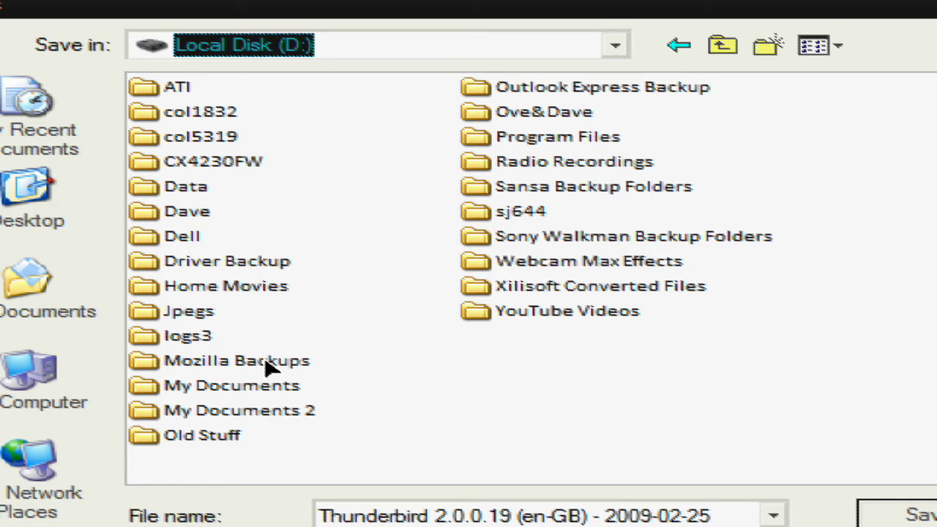
{"action": "double_click", "coordinate": [267, 366]}
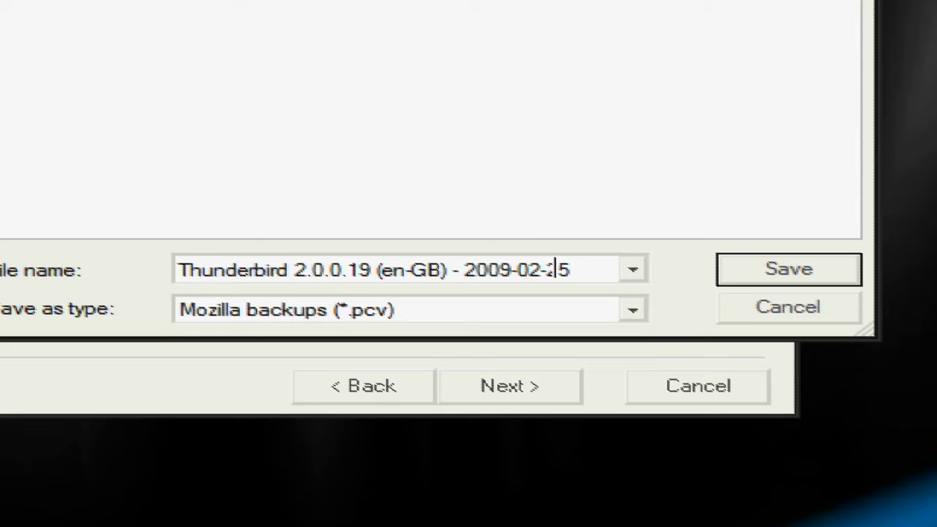
{"action": "left_click", "coordinate": [762, 272]}
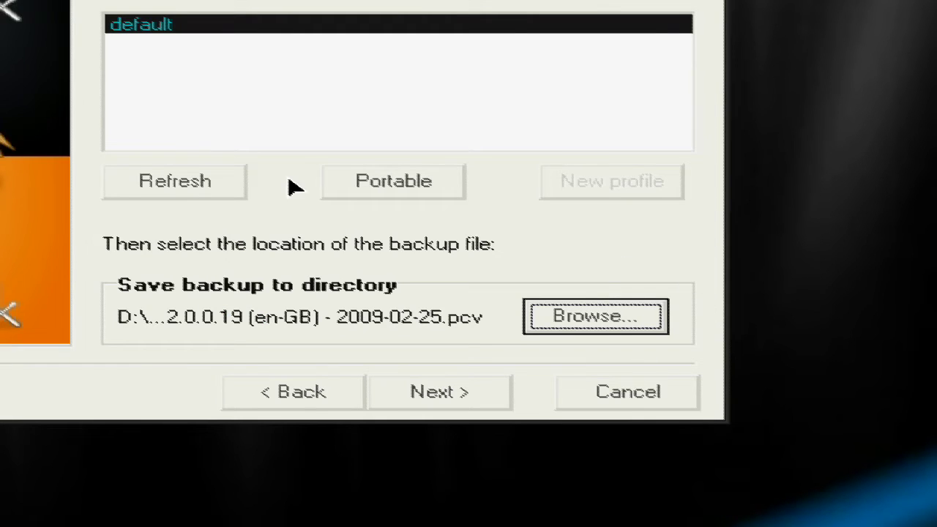
Decline password protection, add Accounts settings only to the selected details, and run the Thunderbird backup
{"action": "left_click", "coordinate": [411, 397]}
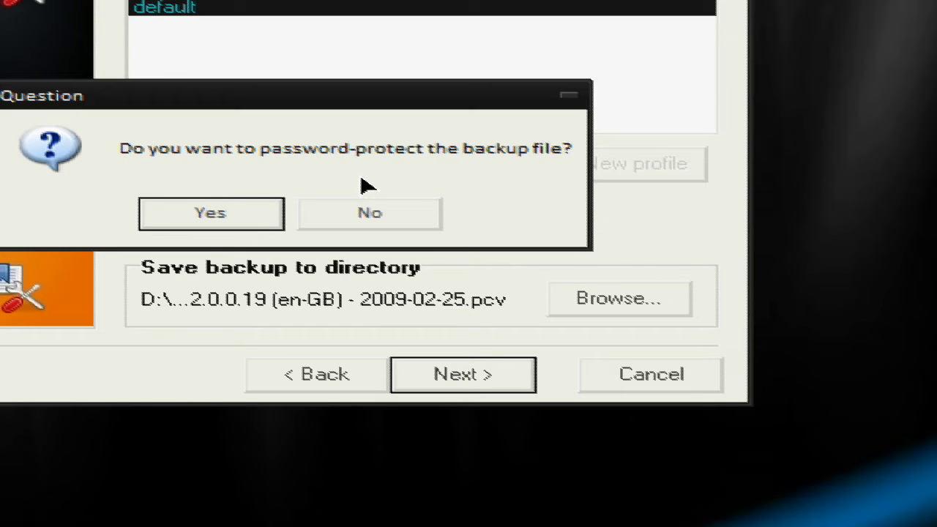
{"action": "left_click", "coordinate": [346, 214]}
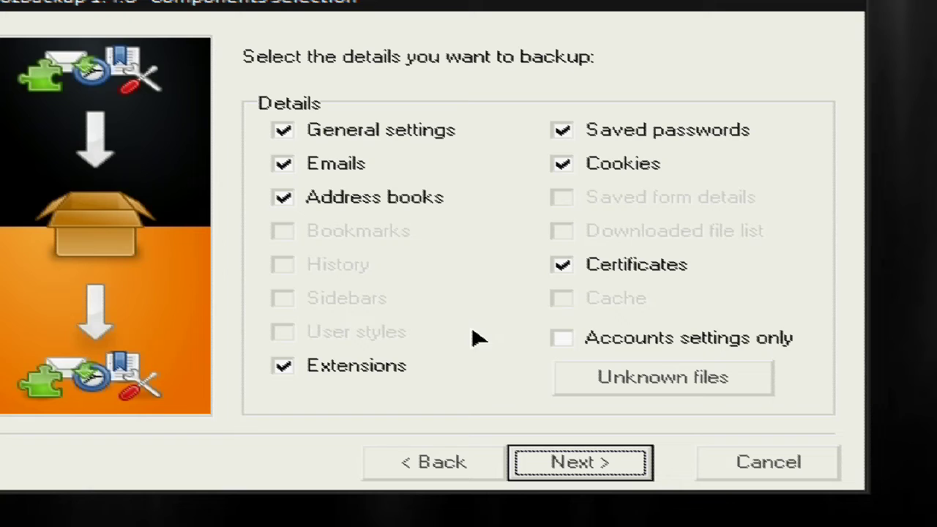
{"action": "left_click", "coordinate": [572, 342]}
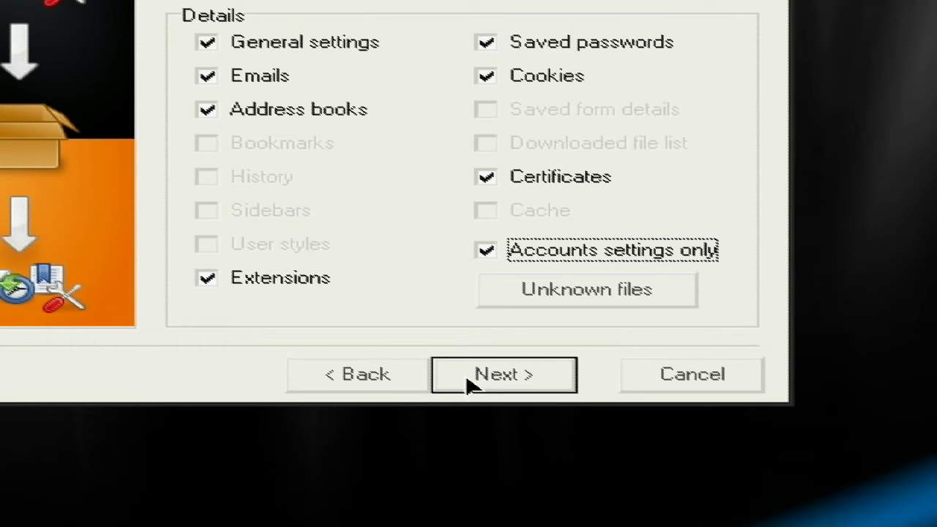
{"action": "left_click", "coordinate": [548, 473]}
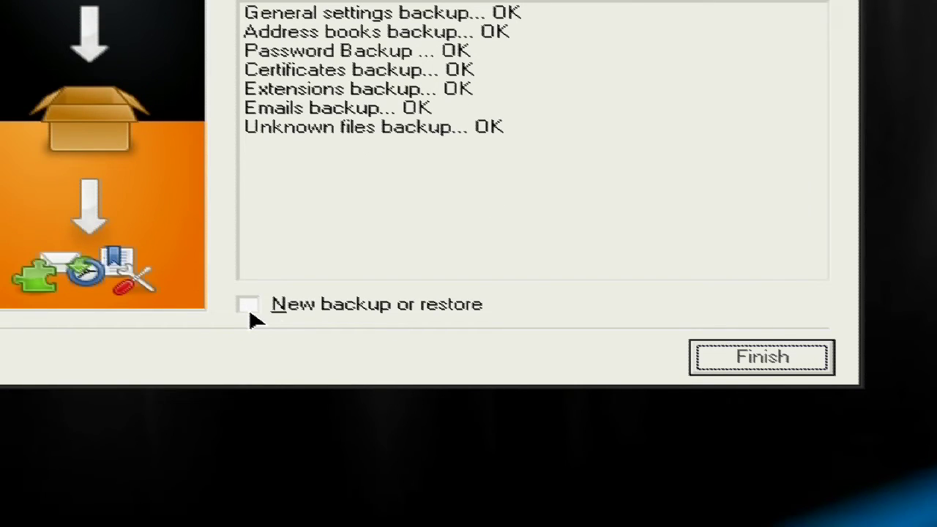
Begin another operation and choose to back up a Mozilla Firefox 3.0.6 (en-GB) profile
{"action": "left_click", "coordinate": [202, 340]}
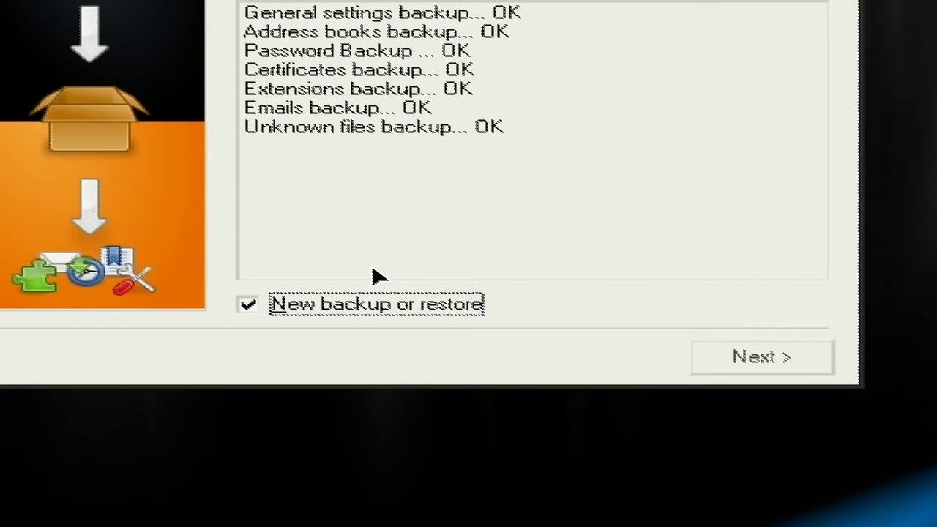
{"action": "left_click", "coordinate": [701, 350]}
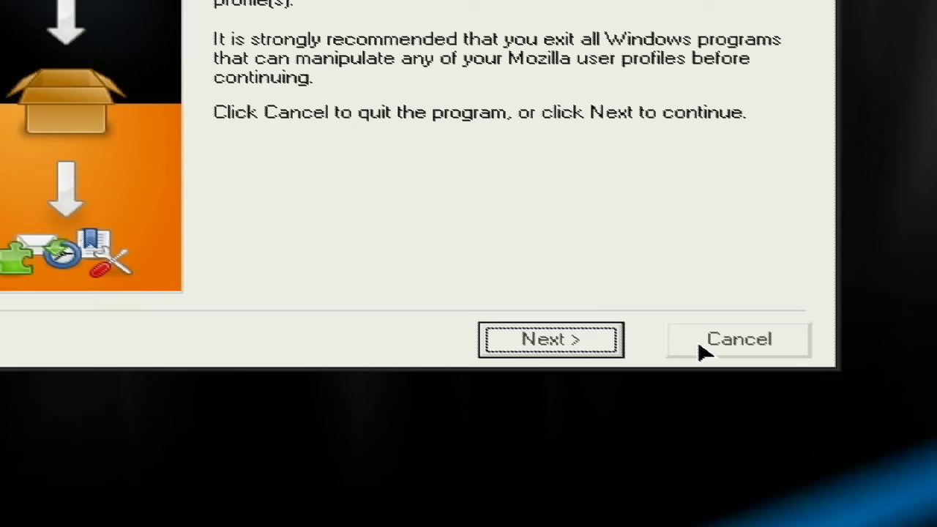
{"action": "left_click", "coordinate": [512, 341]}
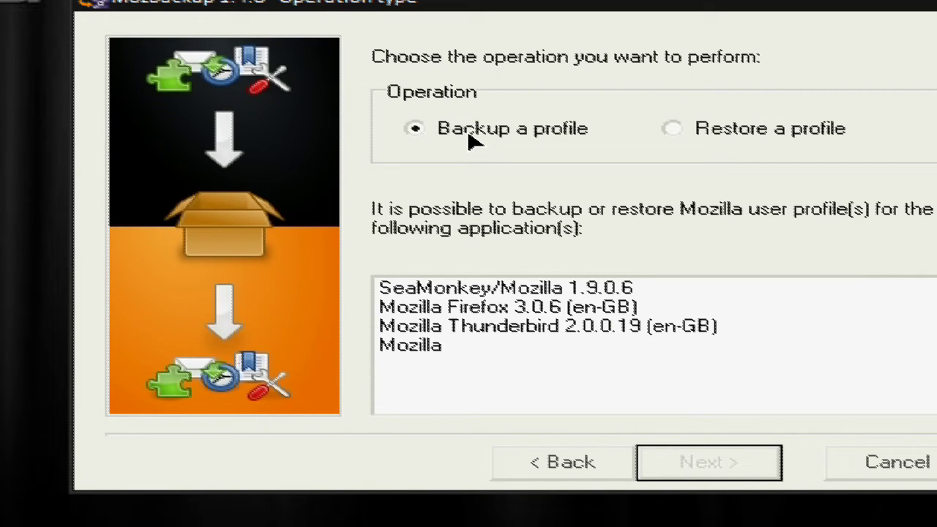
{"action": "left_click", "coordinate": [476, 315]}
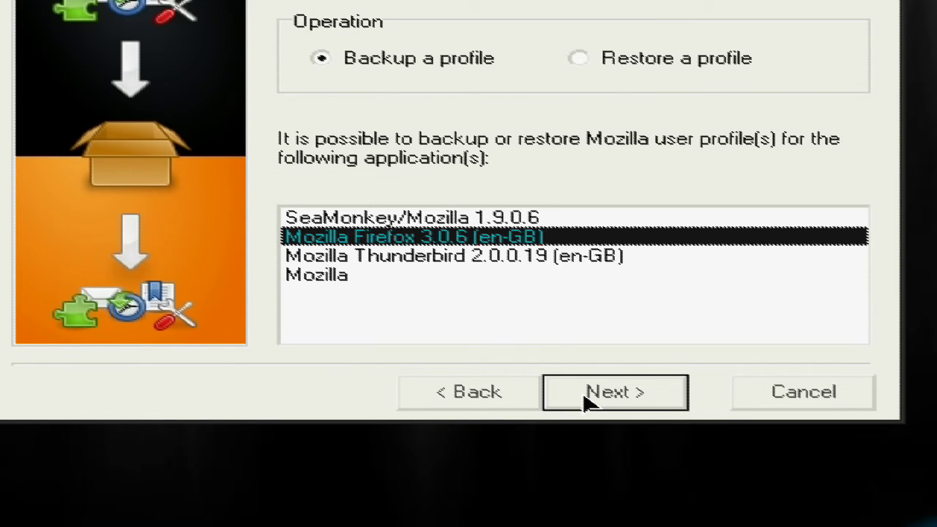
{"action": "left_click", "coordinate": [588, 401]}
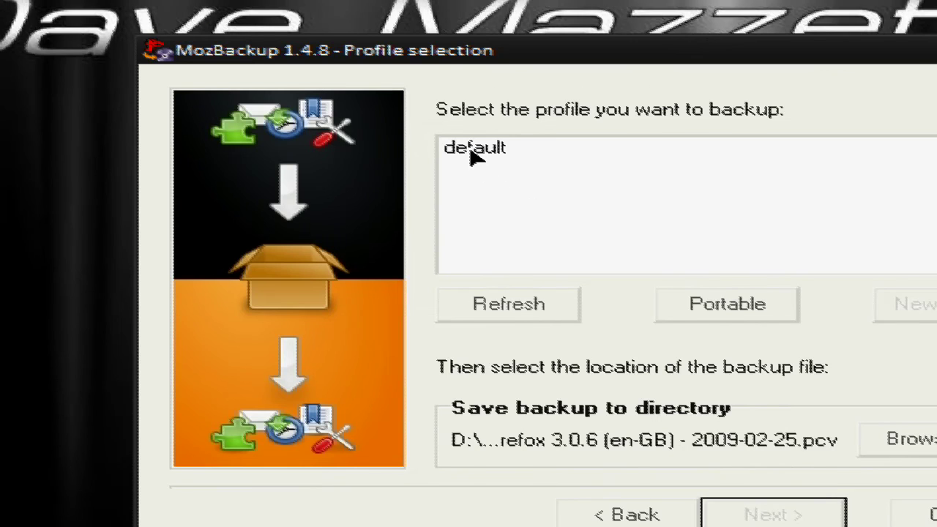
Back up the default Firefox profile without password protection, keeping the preselected location and details
{"action": "left_click", "coordinate": [313, 27]}
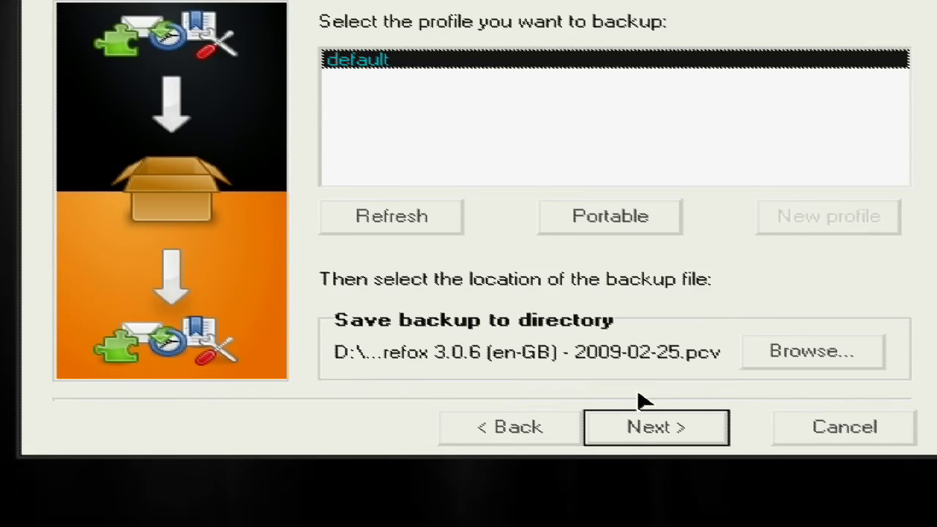
{"action": "left_click", "coordinate": [757, 515]}
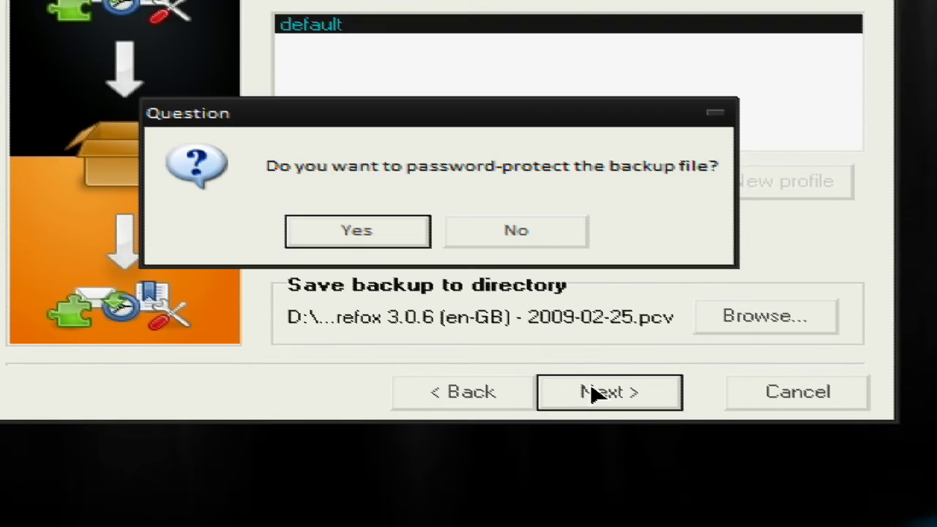
{"action": "left_click", "coordinate": [517, 237]}
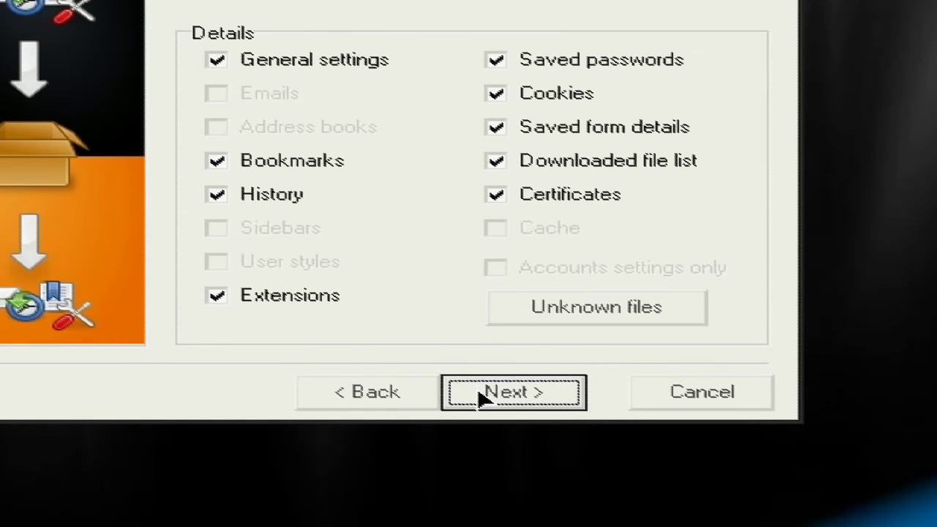
{"action": "left_click", "coordinate": [600, 484]}
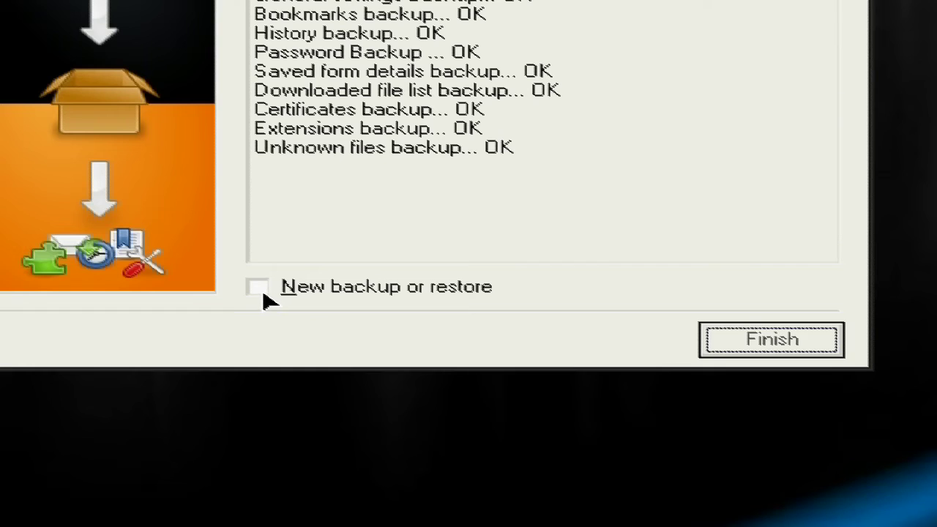
Begin another operation and choose to restore a Mozilla Thunderbird 2.0.0.19 (en-GB) profile
{"action": "left_click", "coordinate": [192, 343]}
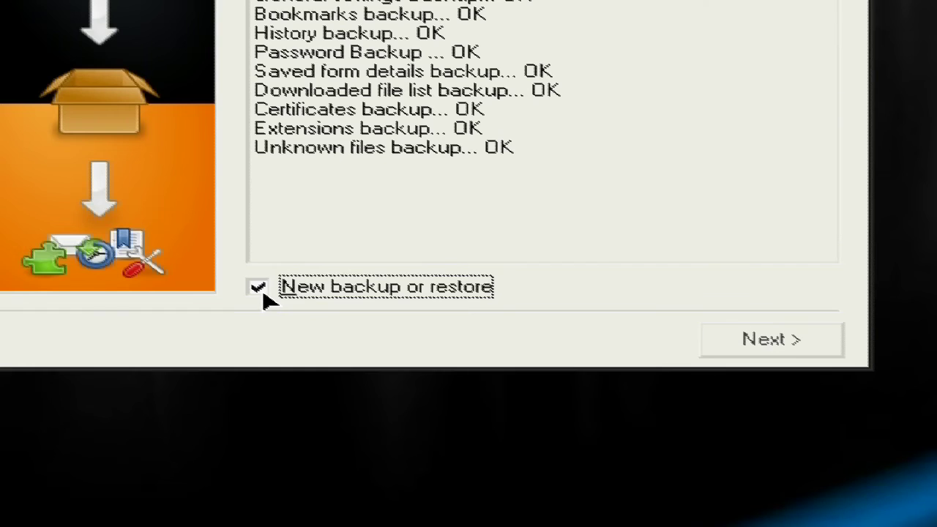
{"action": "left_click", "coordinate": [734, 345]}
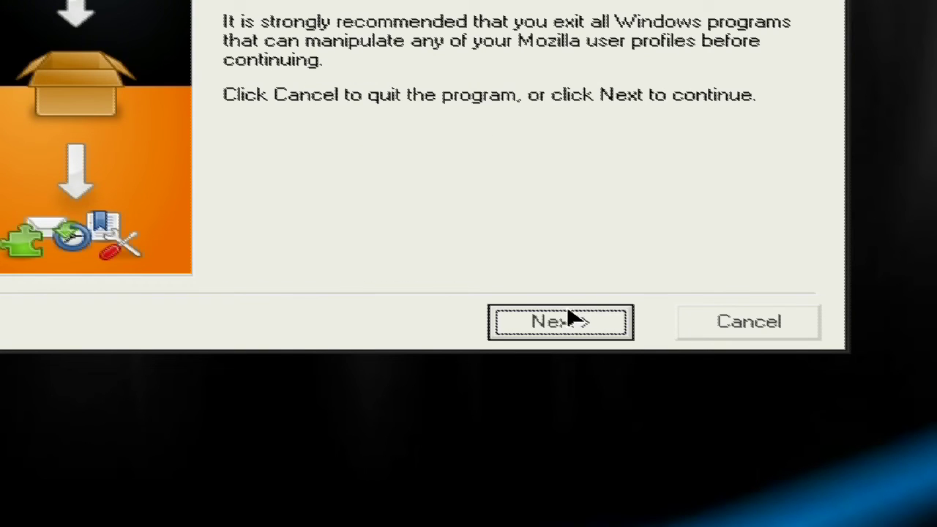
{"action": "left_click", "coordinate": [542, 323]}
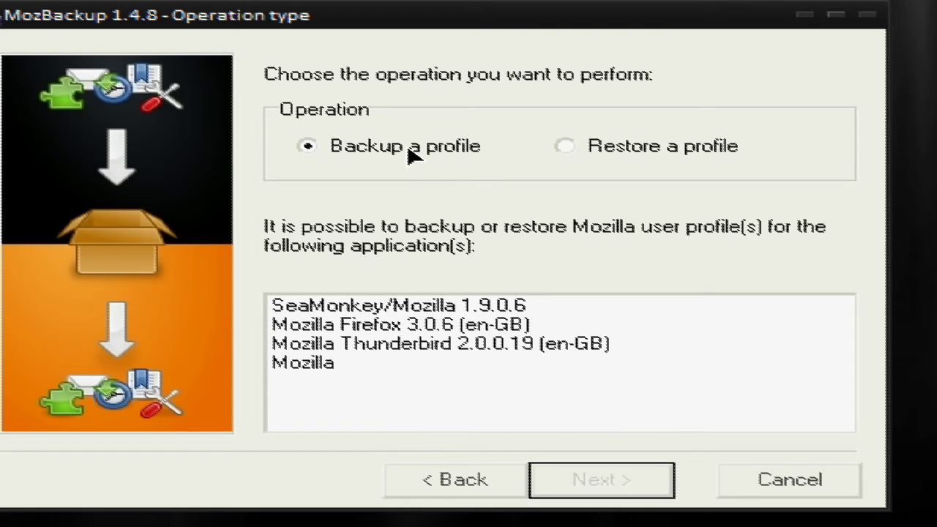
{"action": "left_click", "coordinate": [564, 155]}
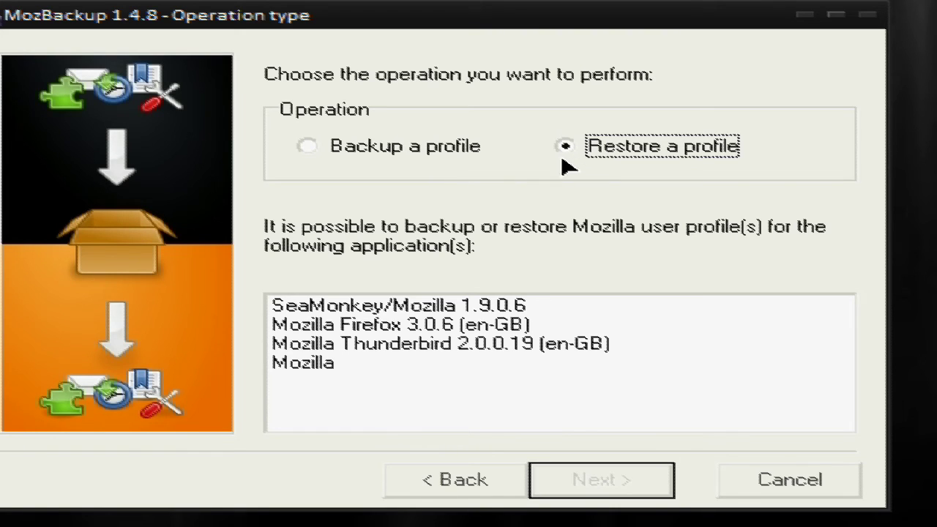
{"action": "left_click", "coordinate": [395, 350]}
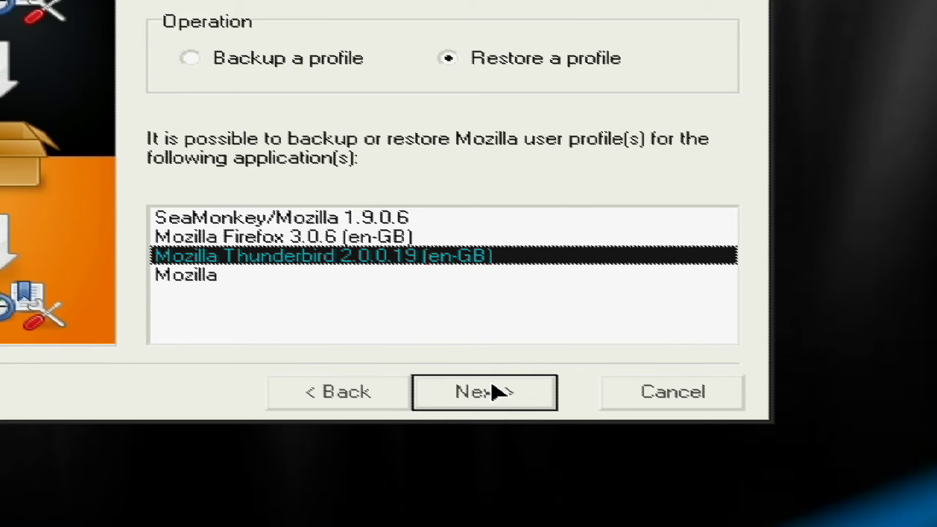
{"action": "left_click", "coordinate": [495, 392]}
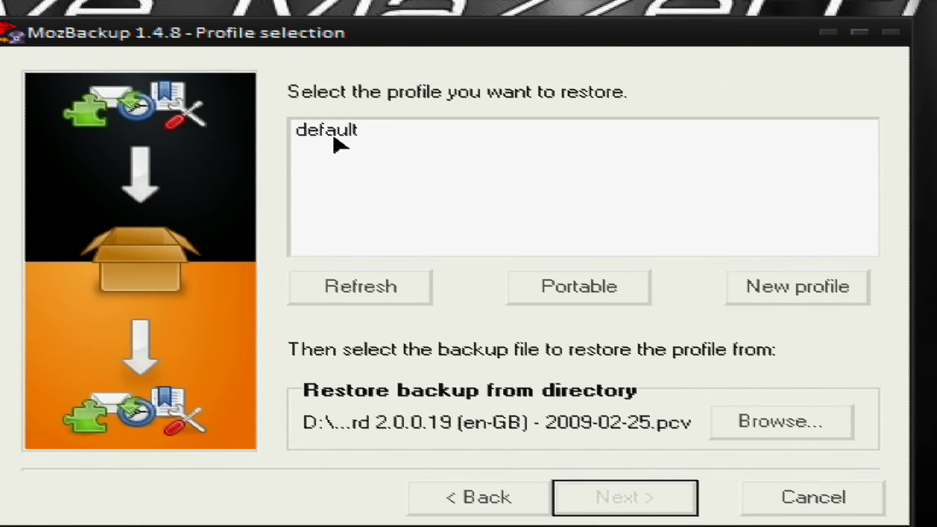
Restore the default profile from the preselected 2009-02-25 Thunderbird backup file, keeping all preselected details and allowing existing files to be overwritten
{"action": "left_click", "coordinate": [334, 138]}
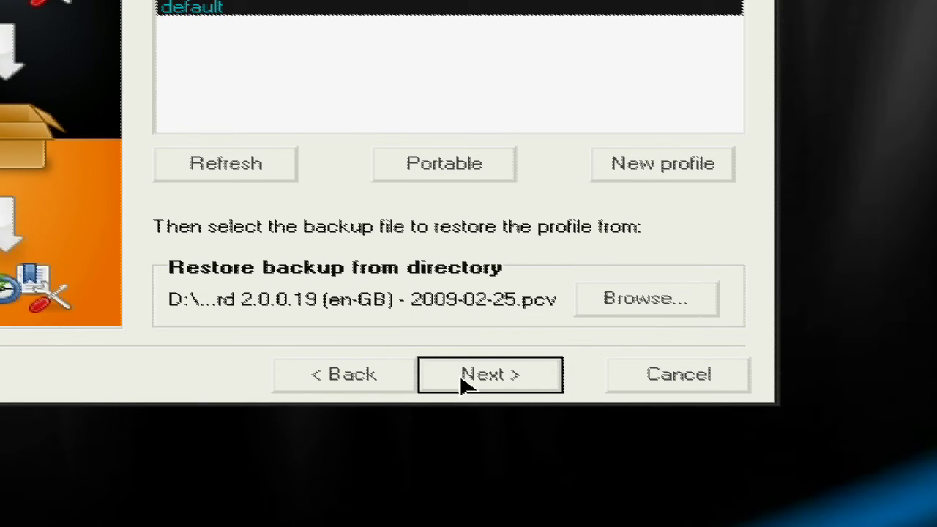
{"action": "left_click", "coordinate": [503, 435]}
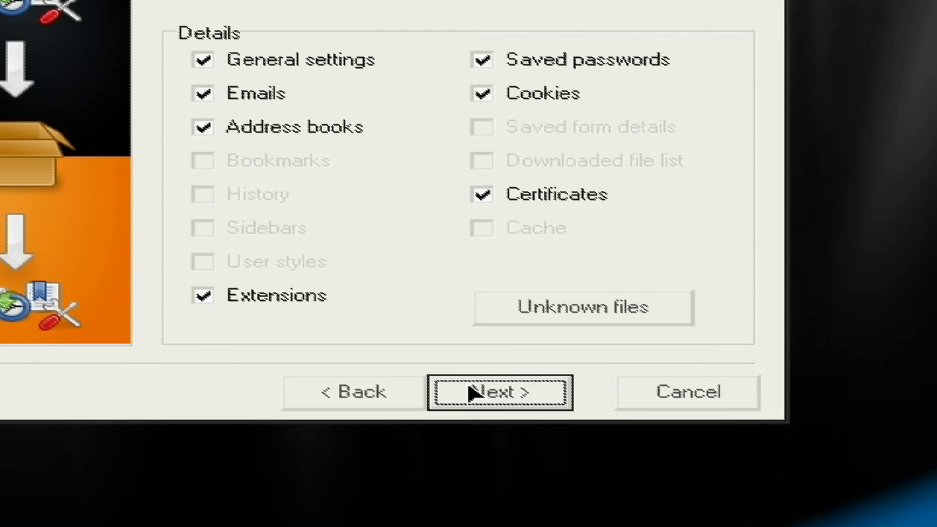
{"action": "left_click", "coordinate": [578, 474]}
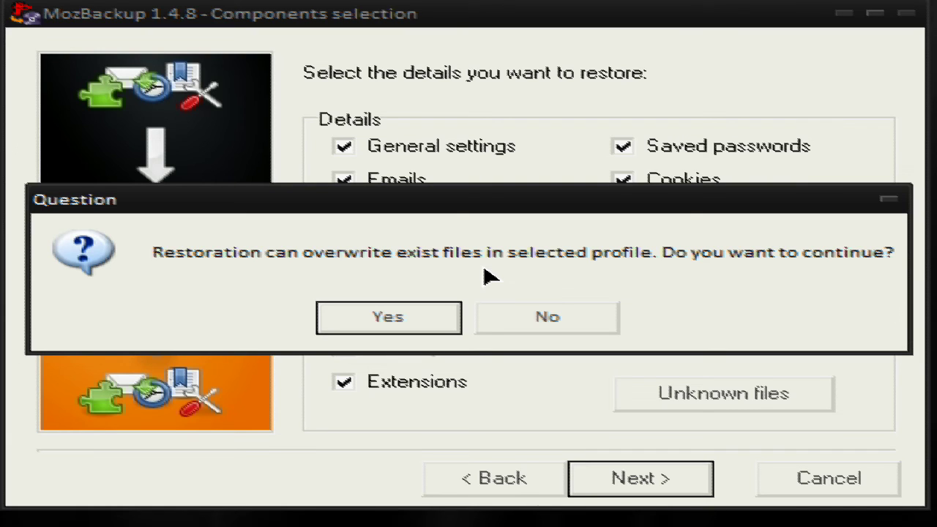
{"action": "left_click", "coordinate": [416, 313]}
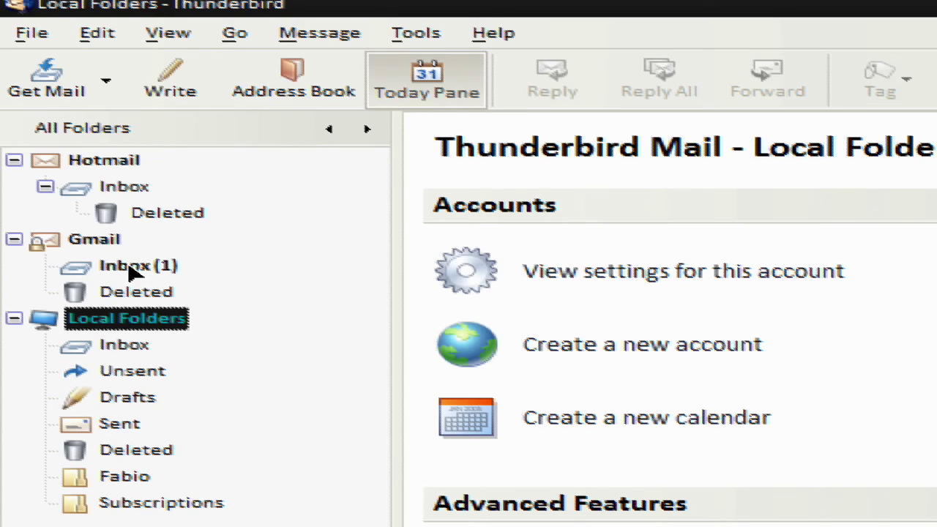
In Thunderbird, check the Gmail and Local Folders inboxes, and browse the cards in the contacts address book before closing it
{"action": "left_click", "coordinate": [132, 269]}
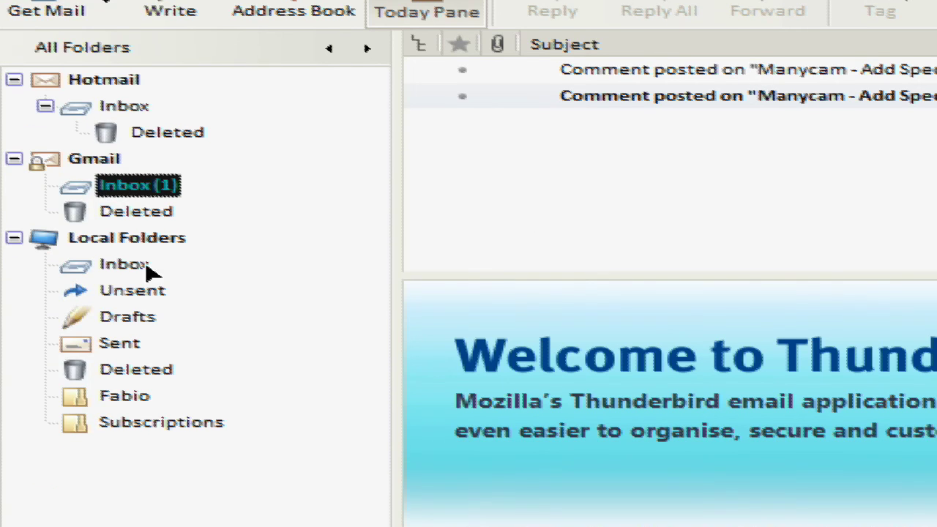
{"action": "left_click", "coordinate": [144, 269]}
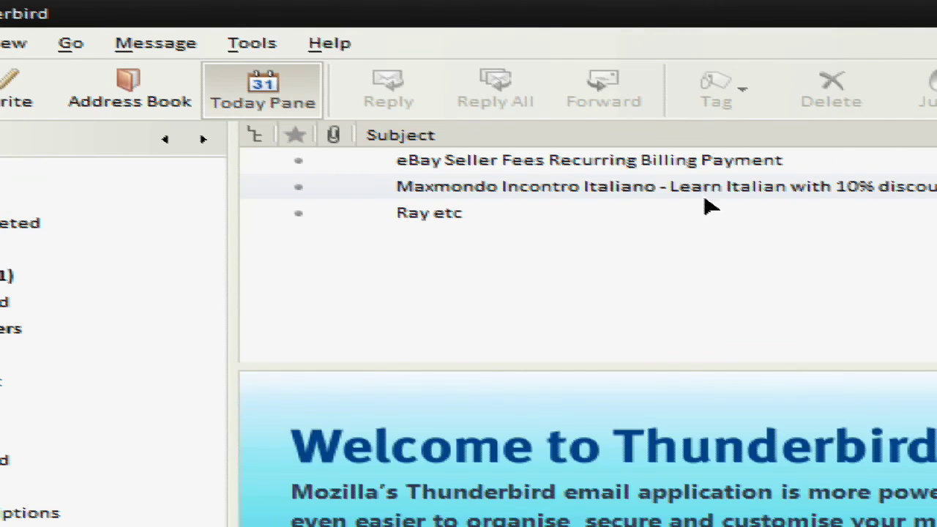
{"action": "left_click", "coordinate": [146, 95]}
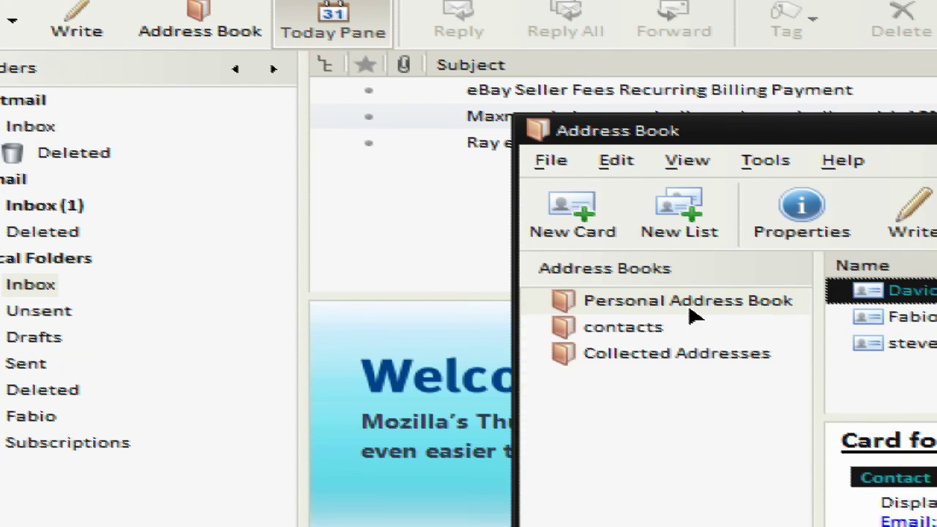
{"action": "left_click", "coordinate": [680, 334]}
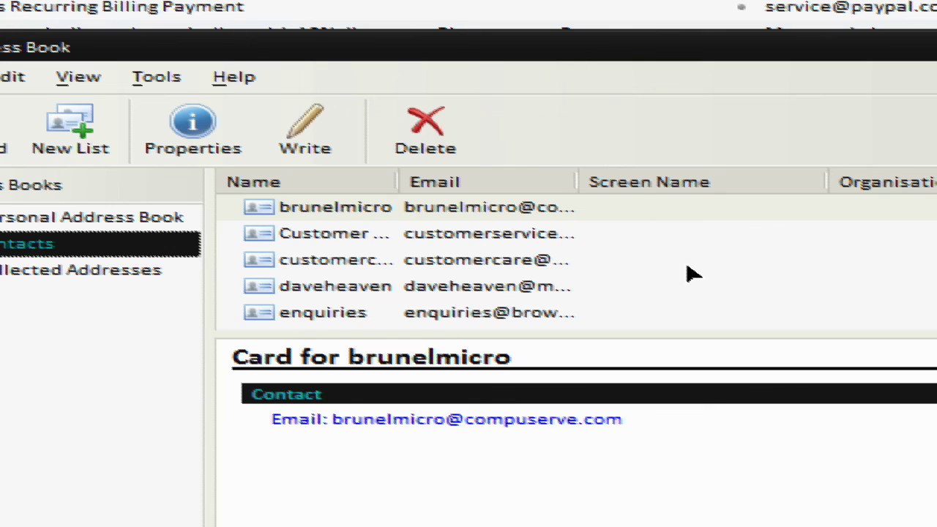
{"action": "scroll", "coordinate": [694, 273], "scroll_direction": "down", "scroll_amount": 5}
{"action": "scroll", "coordinate": [694, 273], "scroll_direction": "down", "scroll_amount": 1}
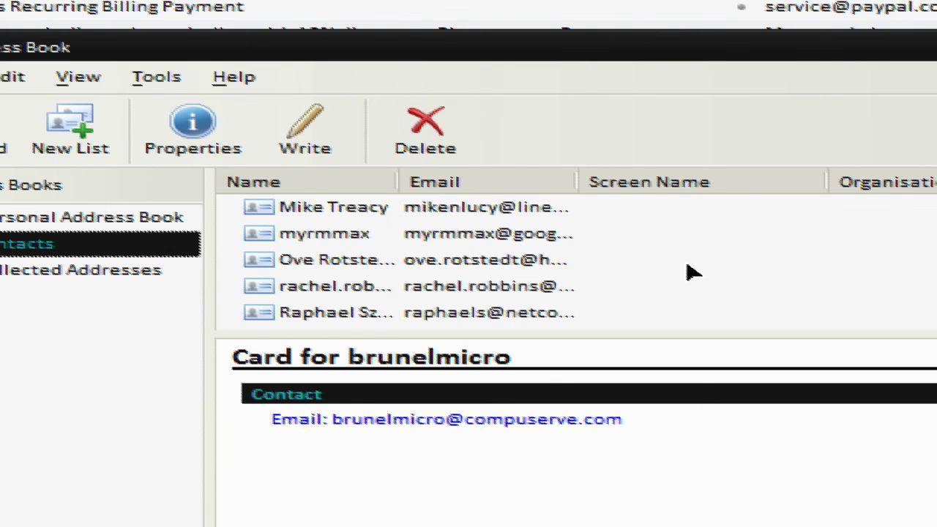
{"action": "key", "text": "ctrl+w"}
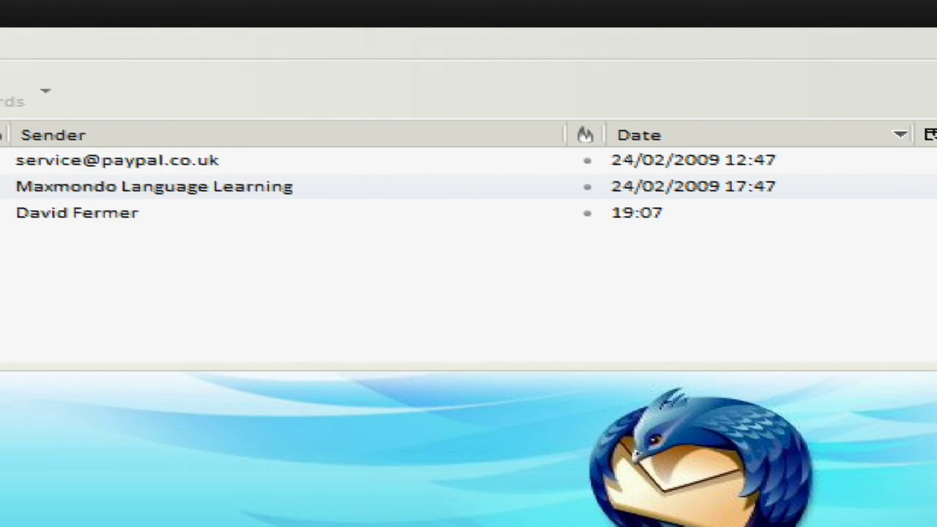